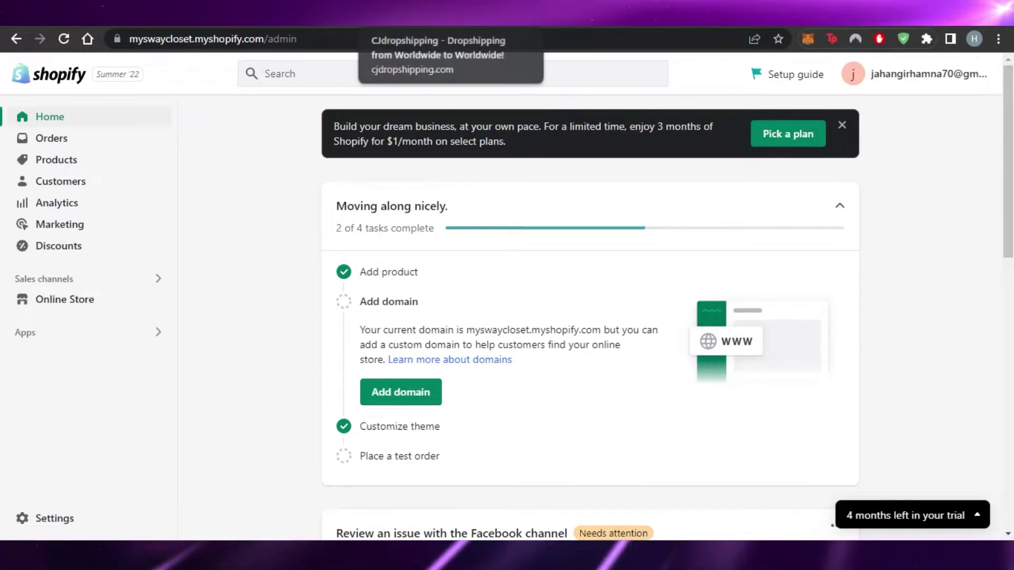
# From the MySwayCloset admin, open Apps and follow the link to the Shopify App Store.
pyautogui.click(422, 11)
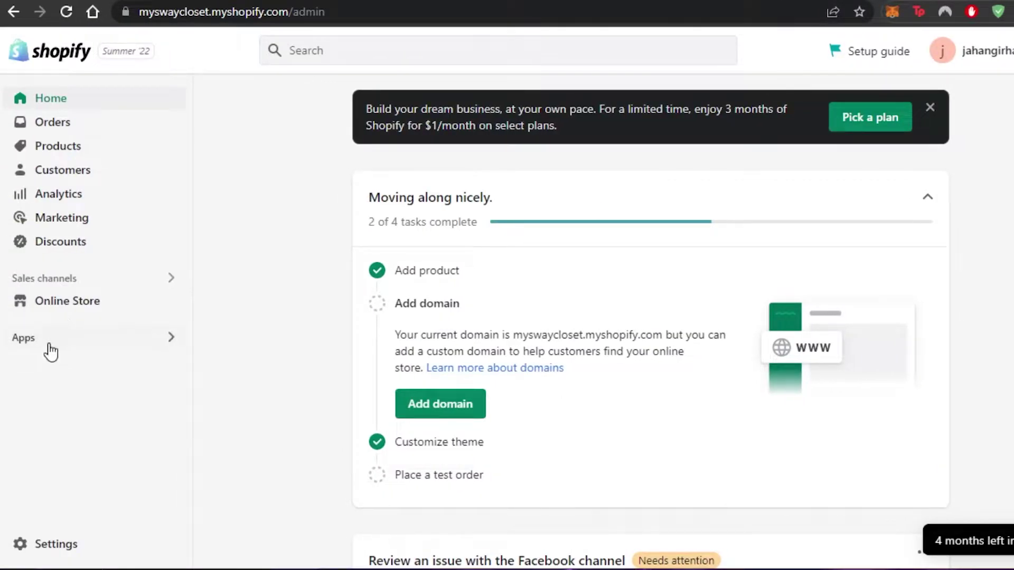
pyautogui.click(65, 349)
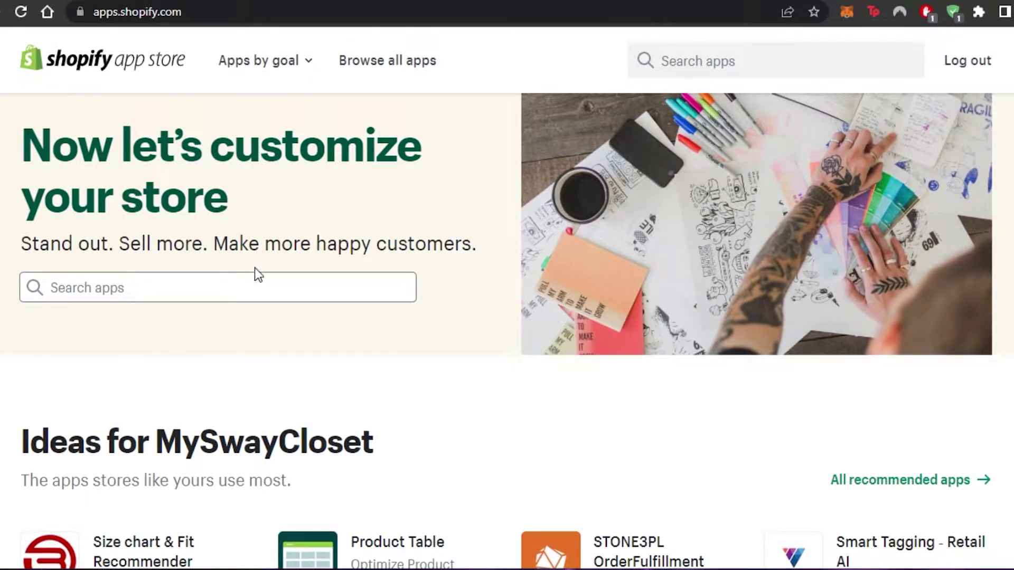
# Search the App Store for 'cJ dropshipping' and open the CJDropshipping listing.
pyautogui.click(256, 284)
pyautogui.write('c')
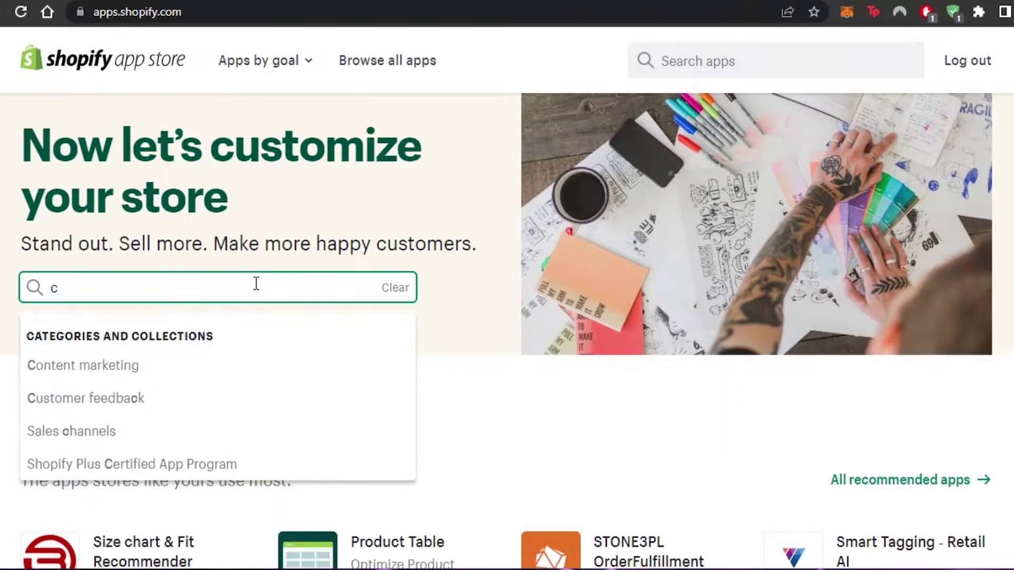
pyautogui.write('J dropshipping')
pyautogui.press('Return')
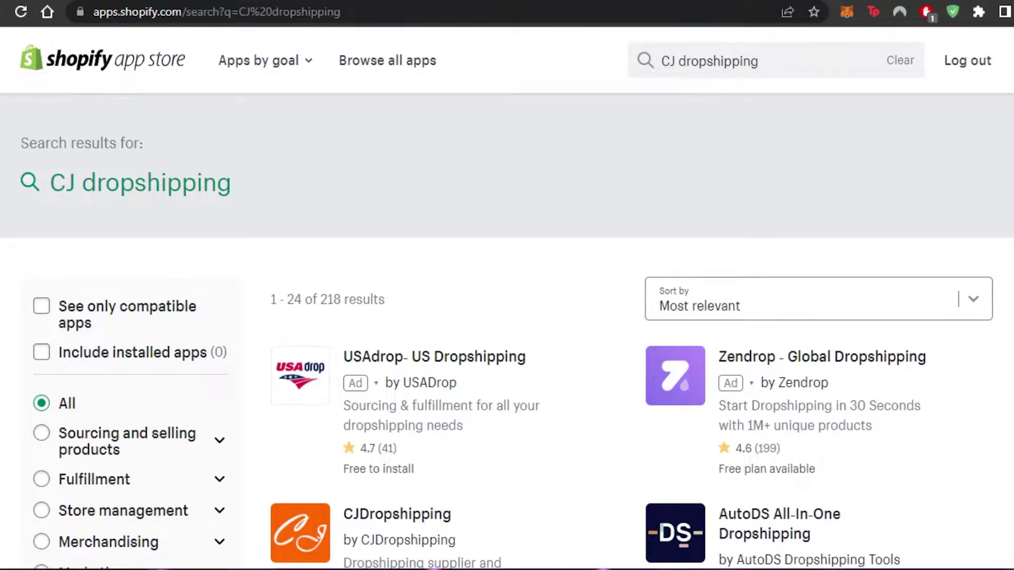
pyautogui.scroll(-4, 317, 306)
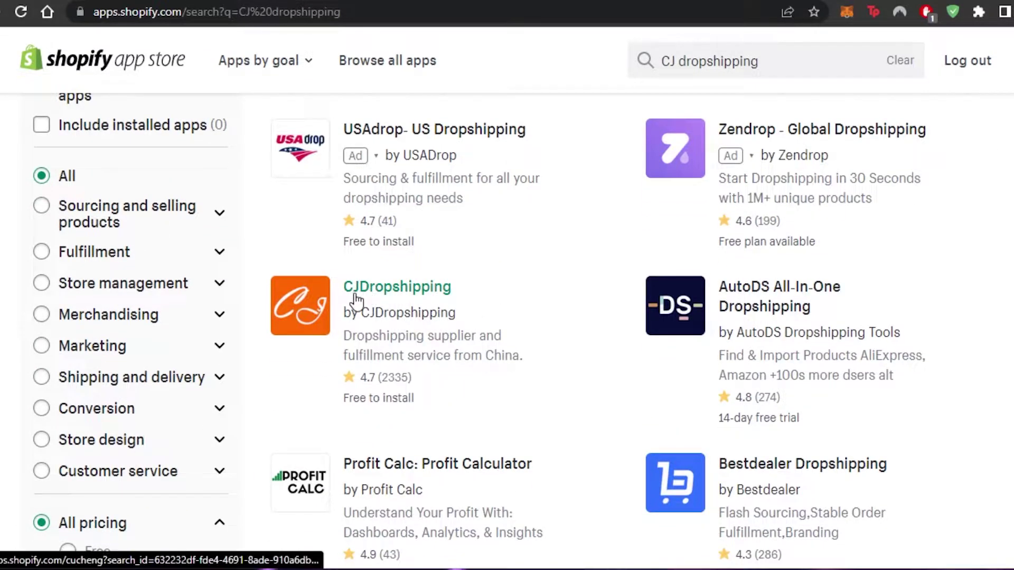
pyautogui.click(304, 309)
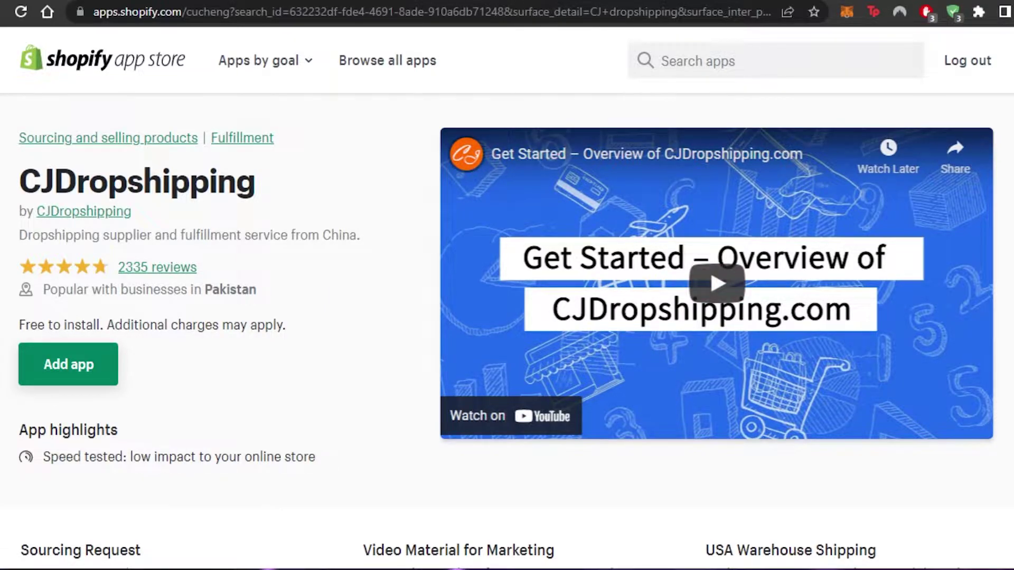
# Add the CJDropshipping app to the store from its listing.
pyautogui.scroll(-15, 710, 270)
pyautogui.scroll(15, 710, 241)
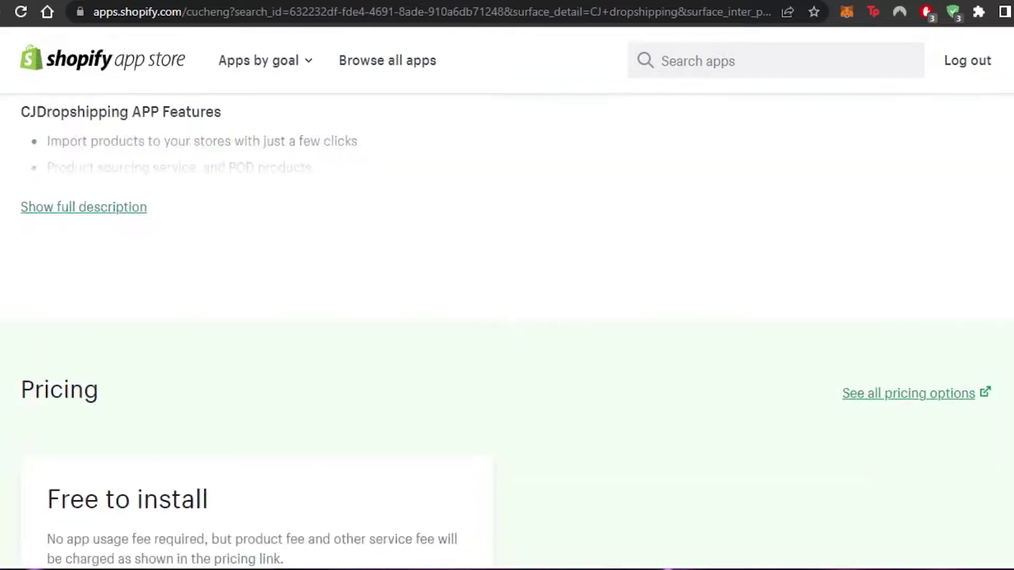
pyautogui.scroll(1, 710, 241)
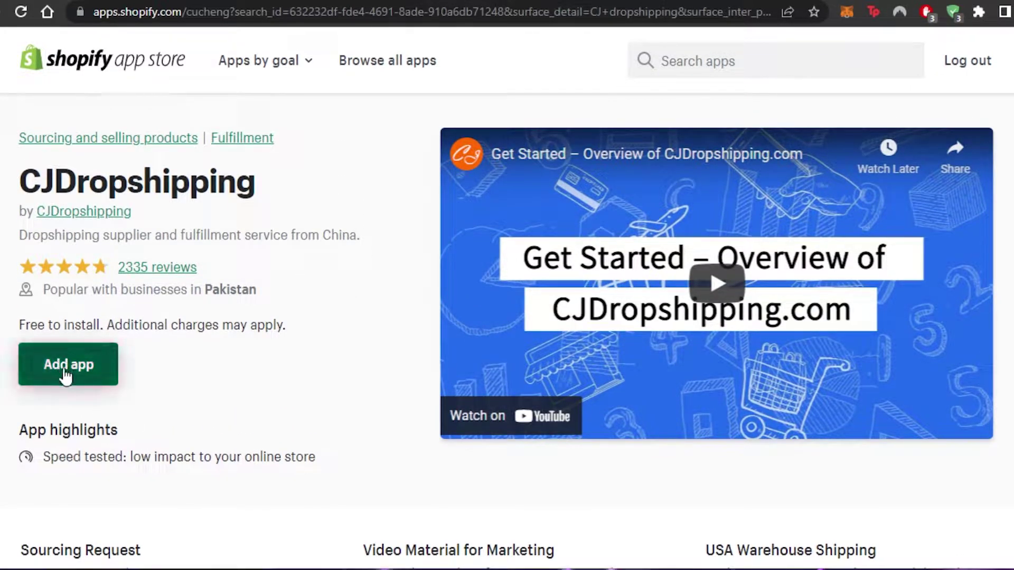
pyautogui.click(74, 372)
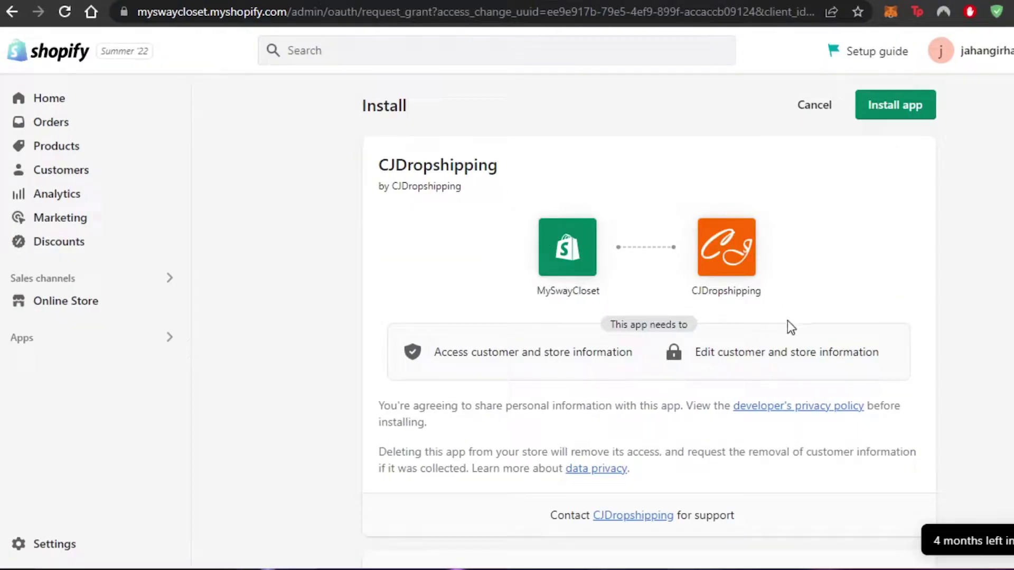
# Confirm installing CJDropshipping on the MySwayCloset store.
pyautogui.click(934, 106)
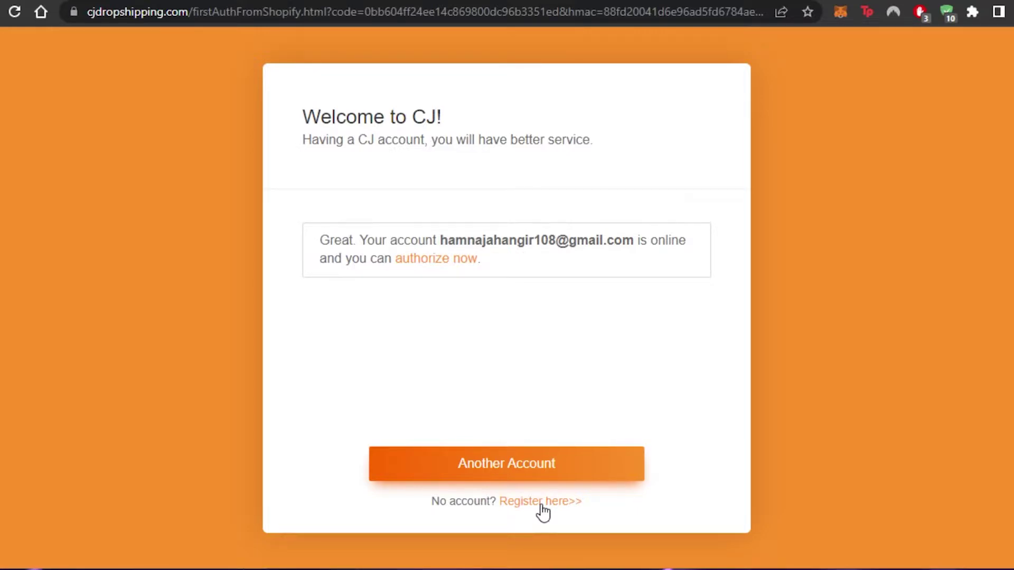
# Authorize the existing CJ account for the store and close the onboarding popup.
pyautogui.click(446, 259)
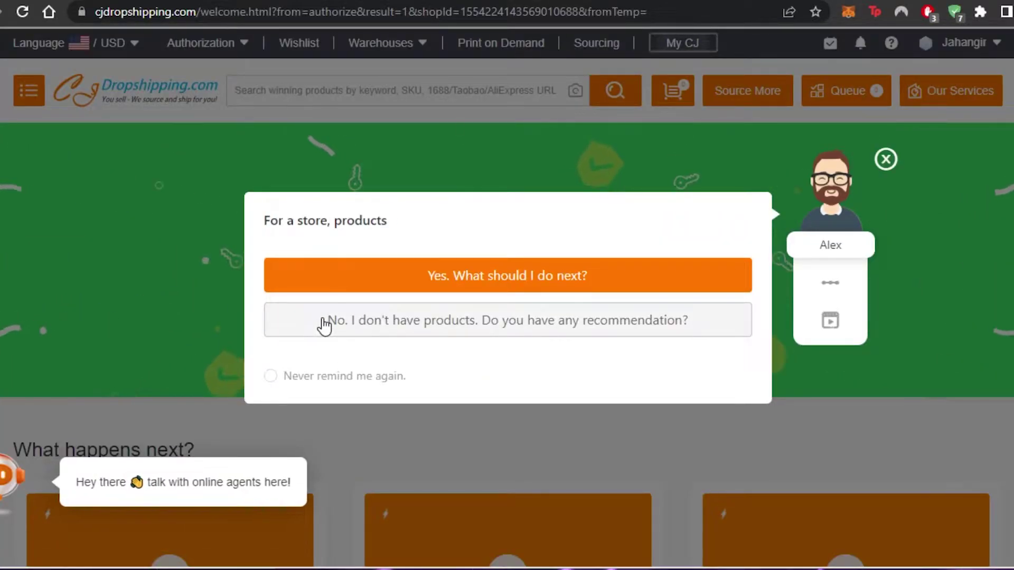
pyautogui.click(886, 160)
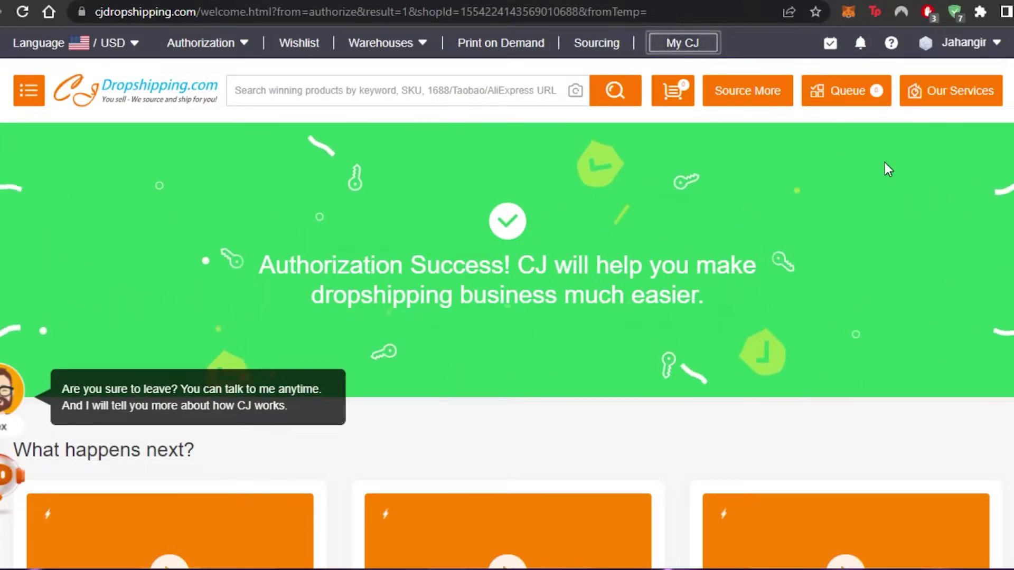
# In Settings > Apps and sales channels, verify CJDropshipping is among the five installed apps.
pyautogui.hotkey('ctrl', 'Tab')
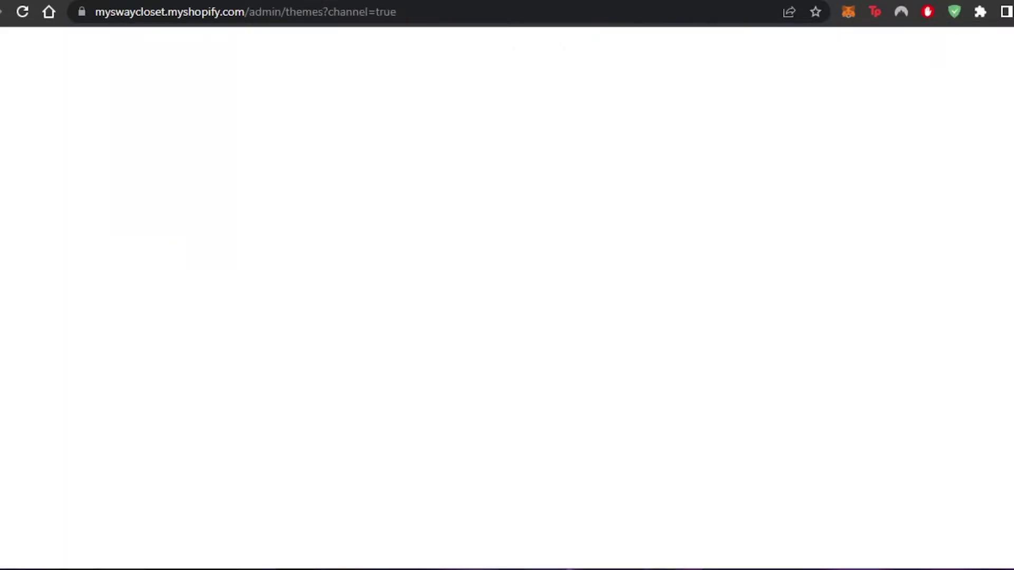
pyautogui.click(19, 544)
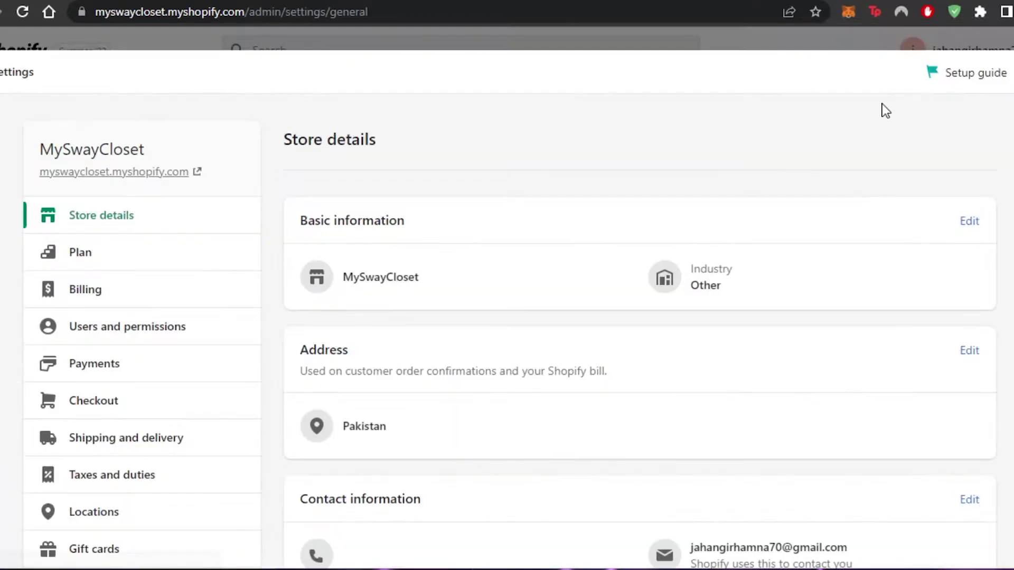
pyautogui.scroll(-6, 842, 302)
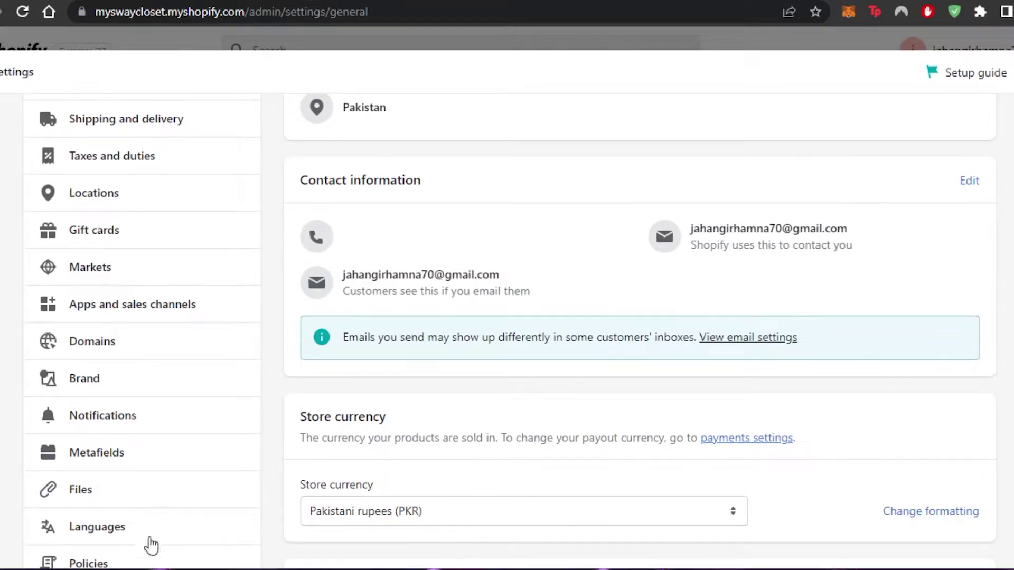
pyautogui.click(185, 302)
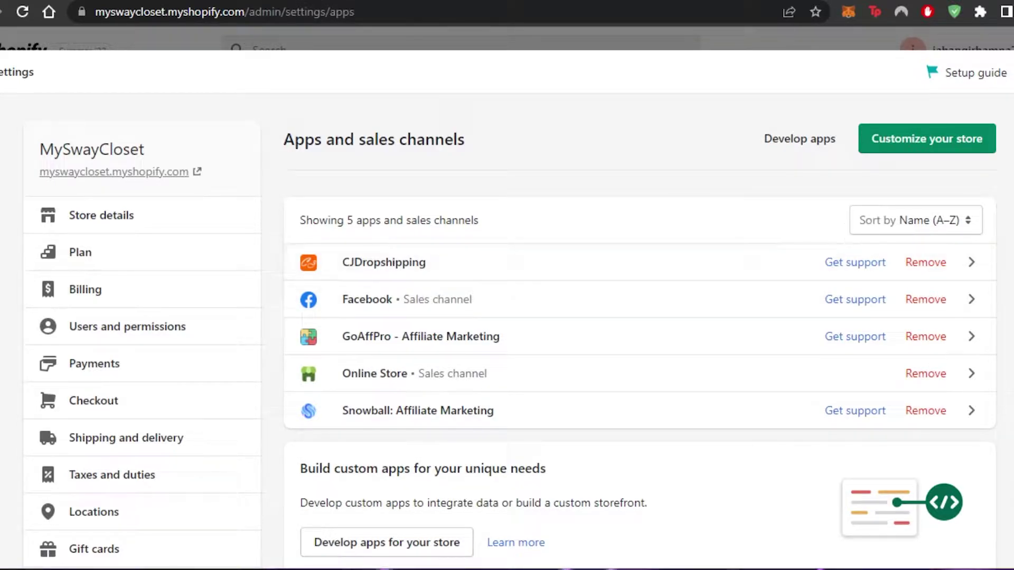
pyautogui.click(375, 373)
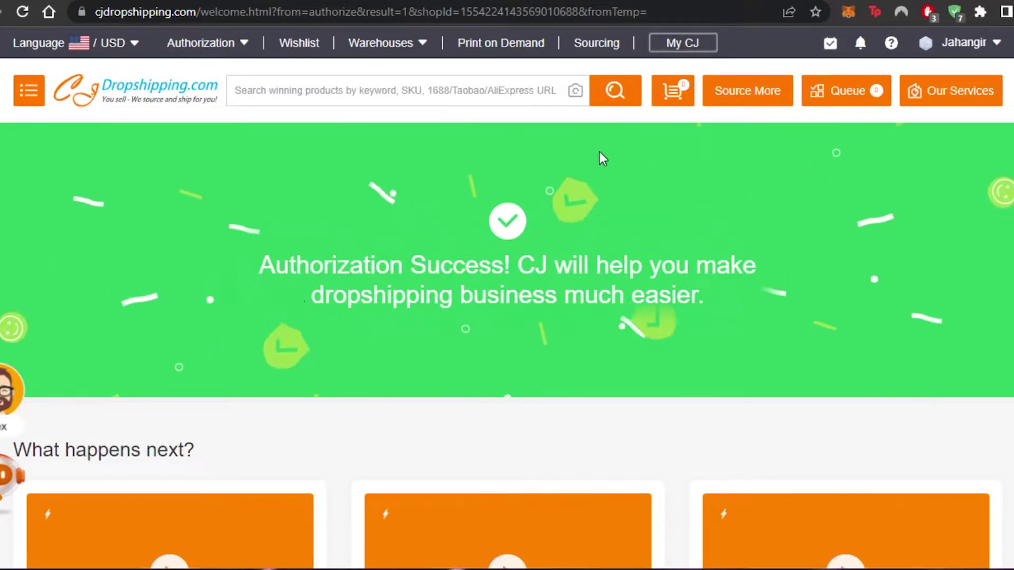
# Install the CJDropshipping Chrome extension via Source More > Go to Shopify and Add to Chrome.
pyautogui.moveTo(760, 94)
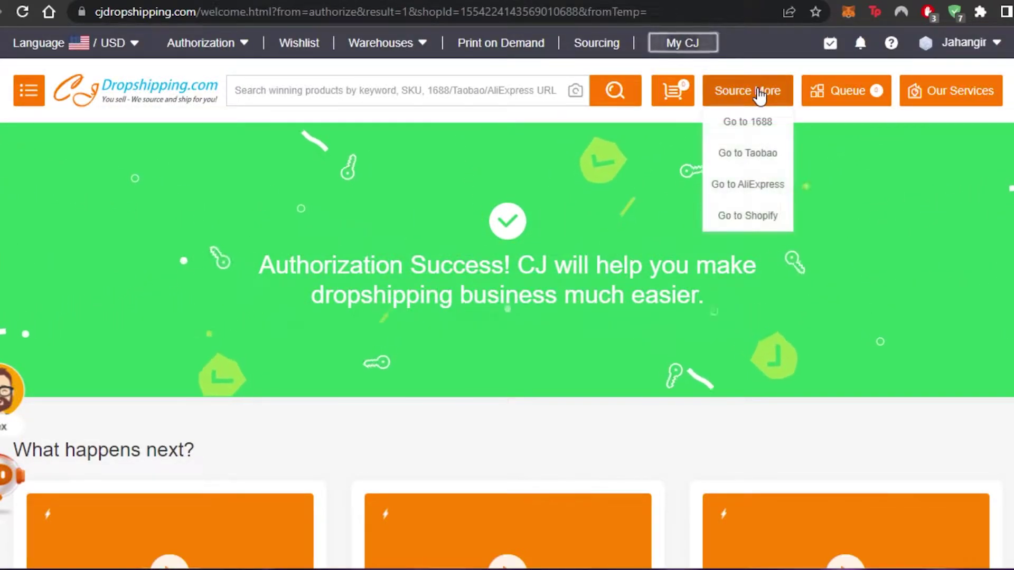
pyautogui.click(749, 215)
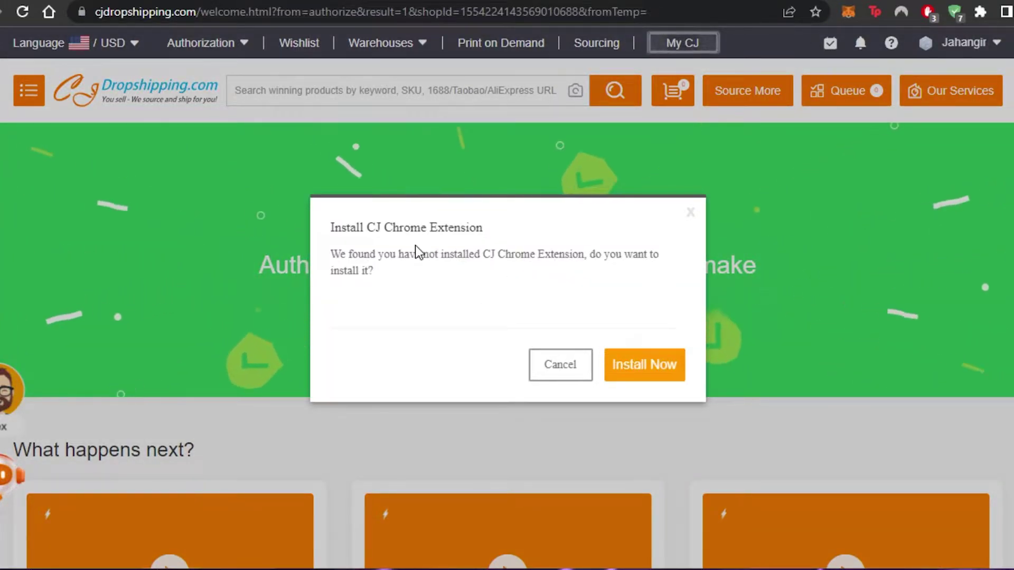
pyautogui.click(658, 362)
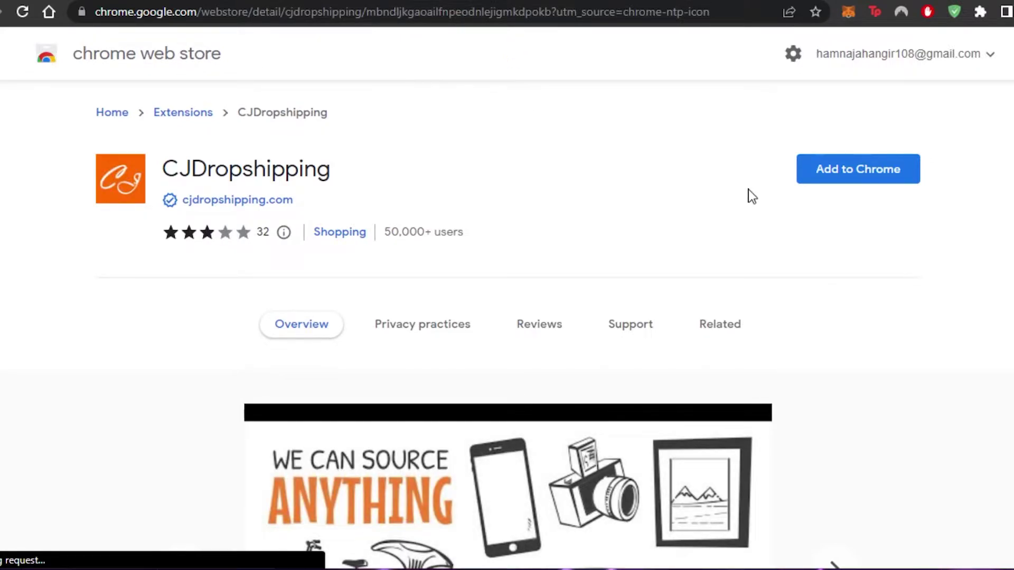
pyautogui.click(842, 166)
pyautogui.click(544, 142)
pyautogui.tripleClick(544, 141)
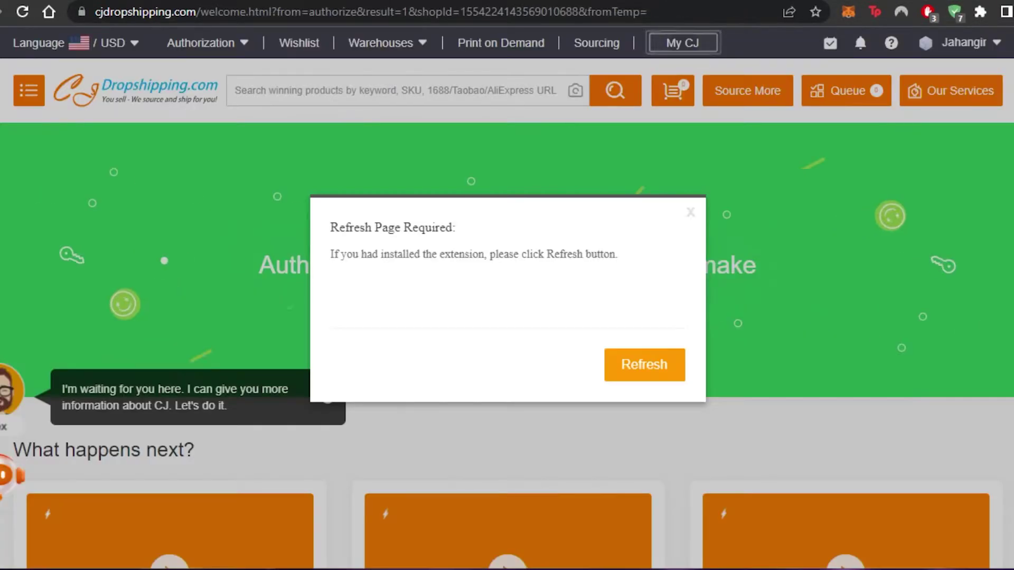
pyautogui.moveTo(758, 102)
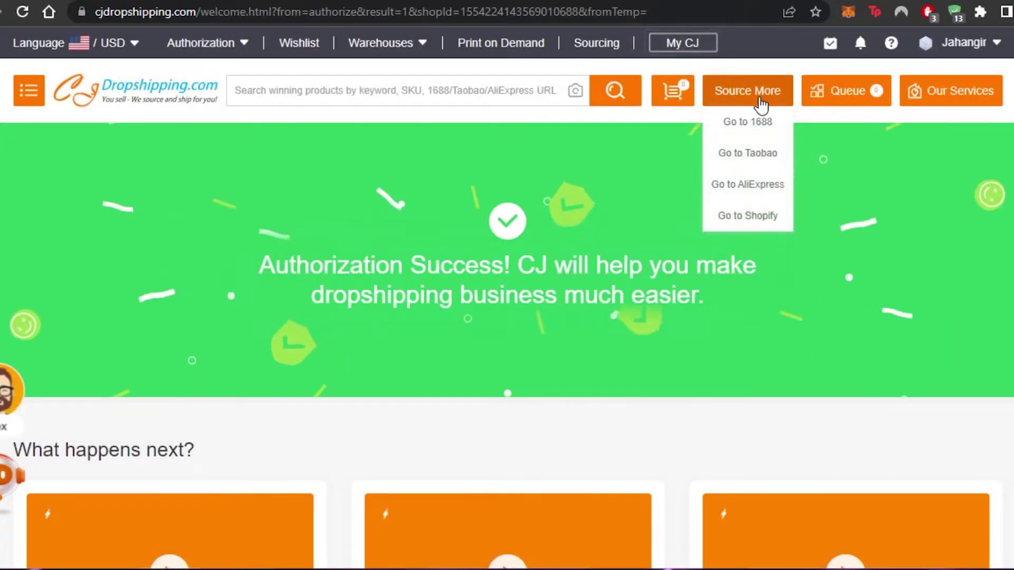
pyautogui.click(736, 217)
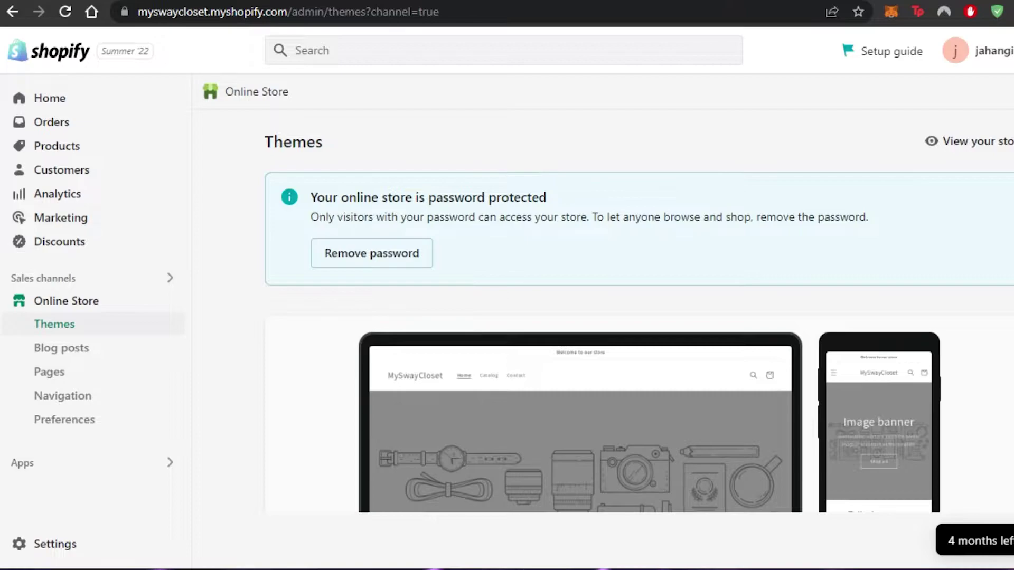
pyautogui.scroll(-9, 634, 317)
pyautogui.scroll(9, 634, 317)
pyautogui.click(78, 545)
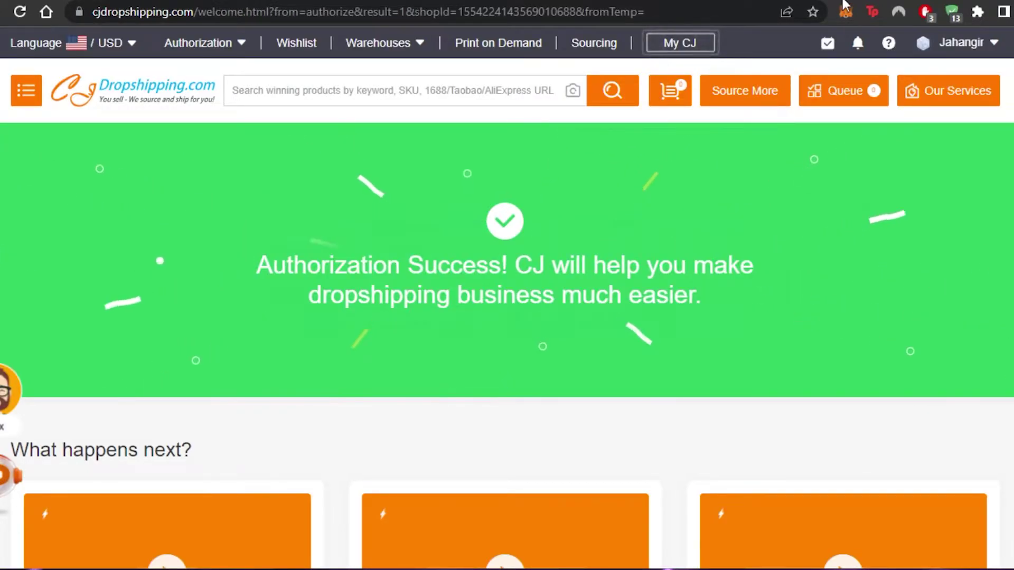
# Go to the CJdropshipping home page and close the Alex welcome assistant popup.
pyautogui.moveTo(759, 95)
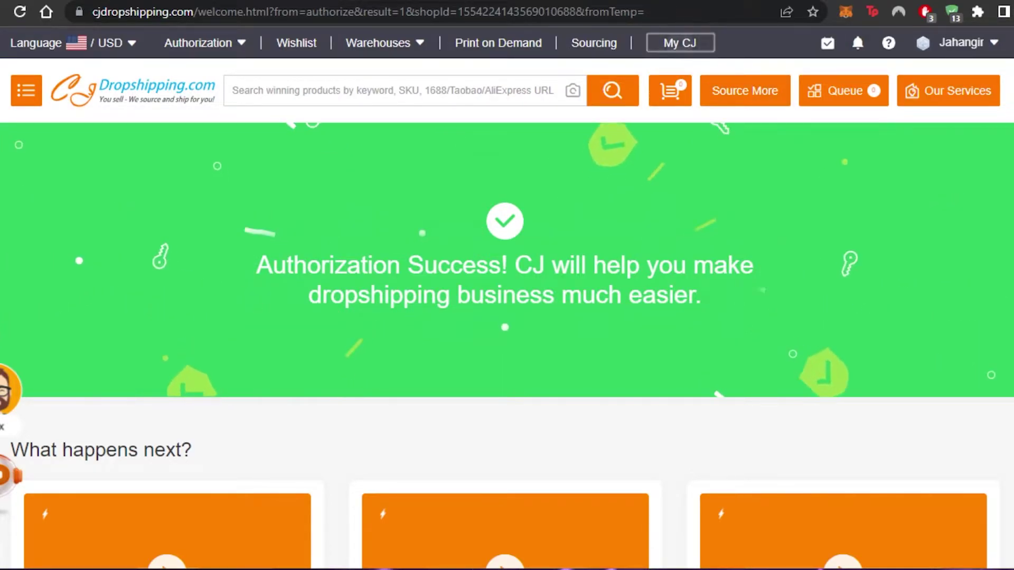
pyautogui.scroll(-10, 507, 296)
pyautogui.scroll(10, 508, 296)
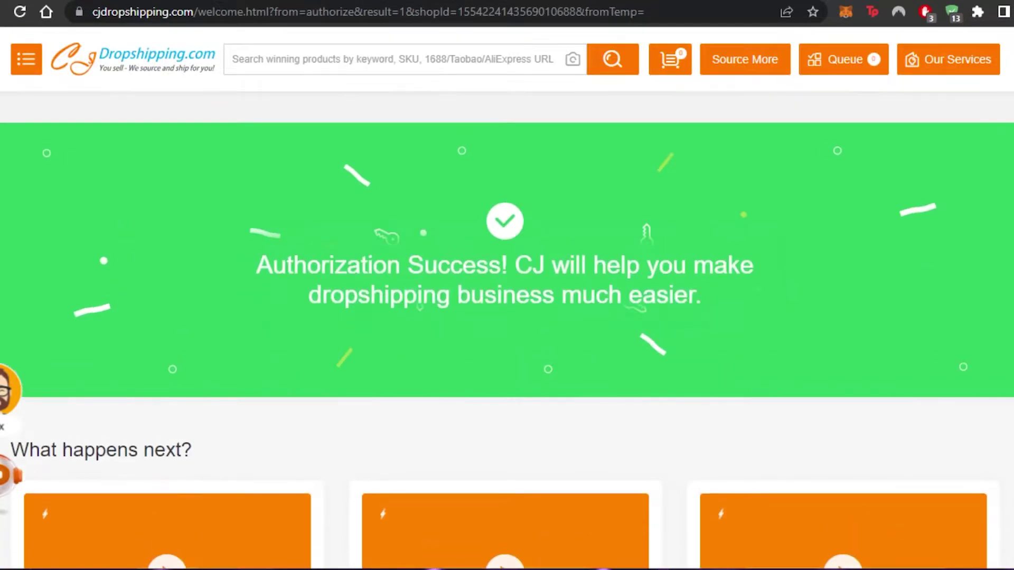
pyautogui.click(142, 96)
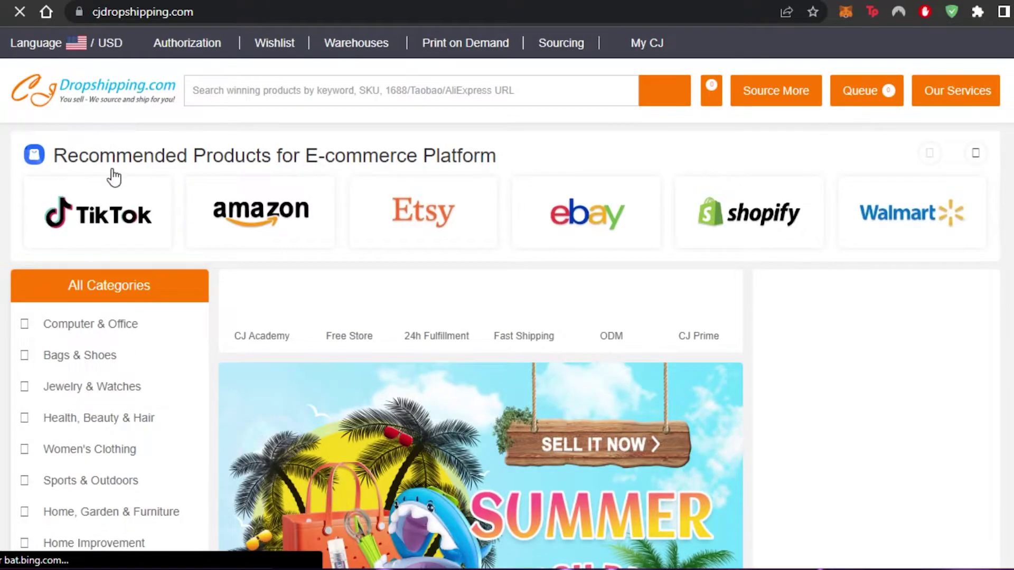
pyautogui.scroll(-3, 507, 296)
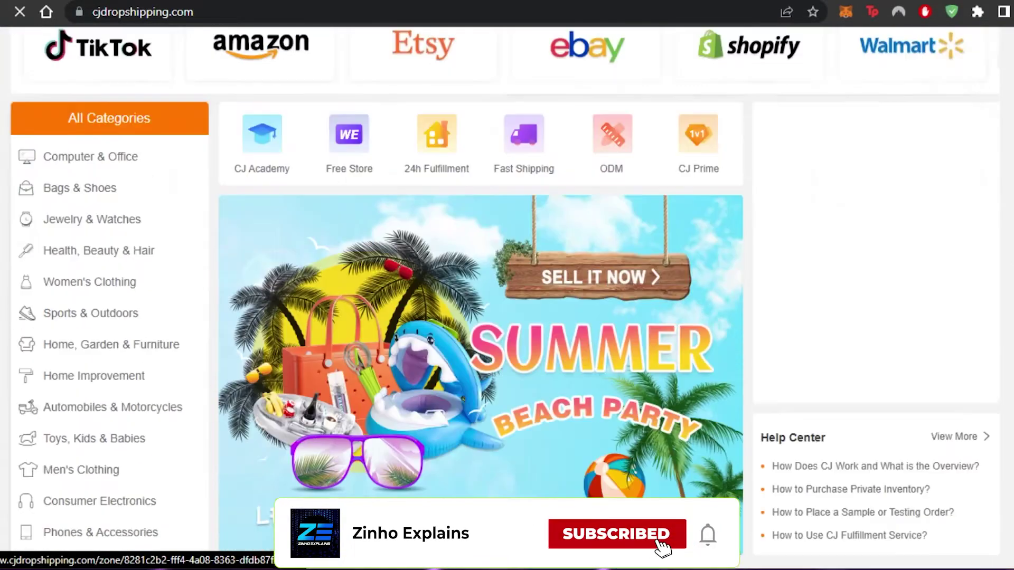
pyautogui.scroll(-8, 507, 295)
pyautogui.scroll(11, 507, 296)
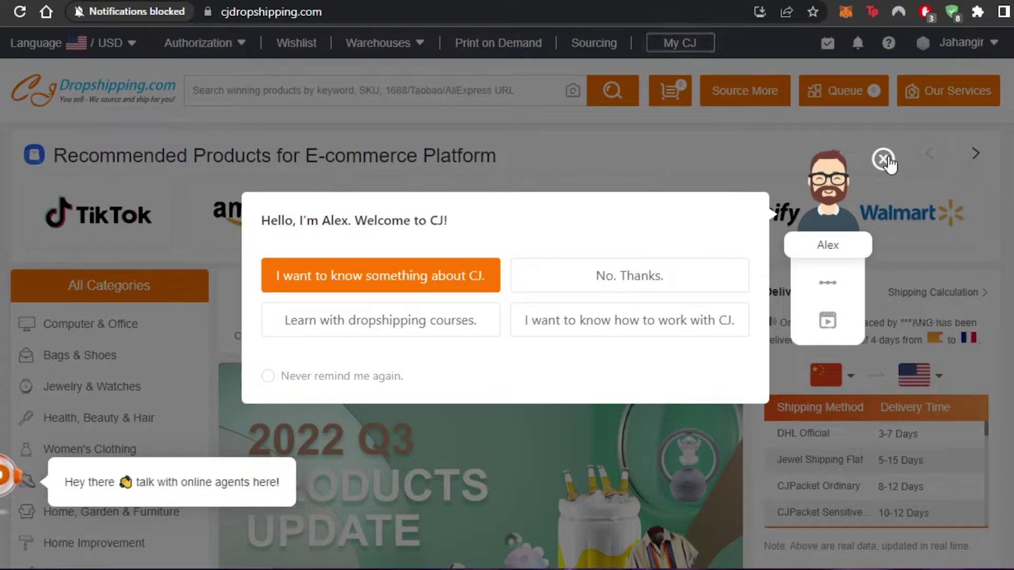
pyautogui.click(884, 160)
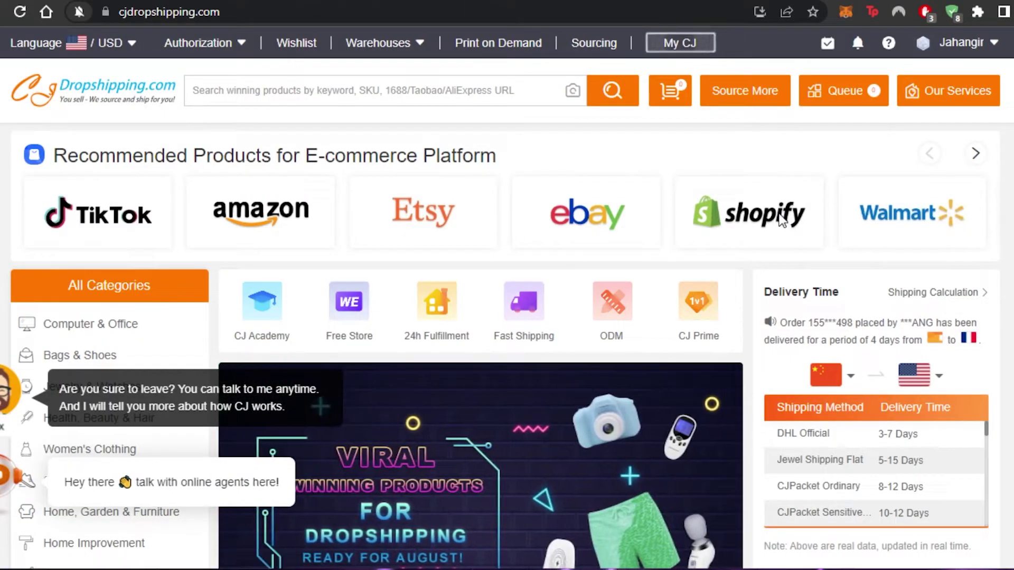
# Open the Shopify card under Recommended Products and browse its 118 product listings.
pyautogui.click(781, 220)
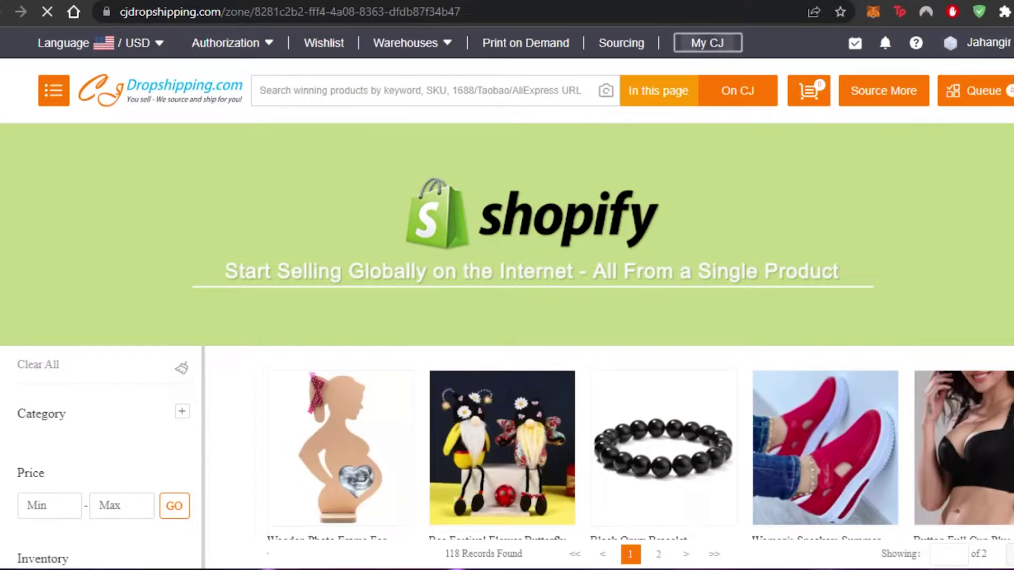
pyautogui.scroll(-7, 607, 317)
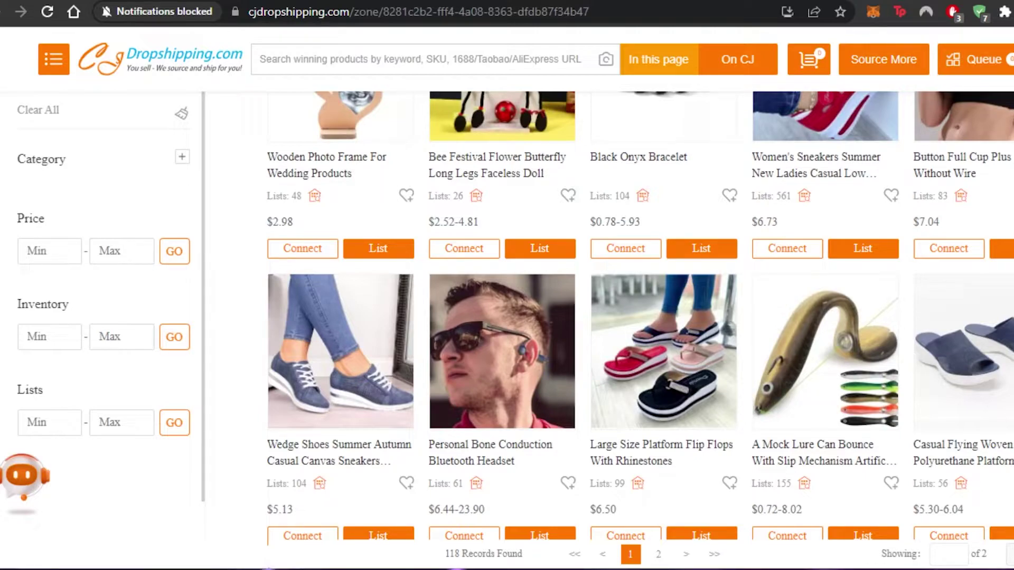
pyautogui.scroll(3, 703, 217)
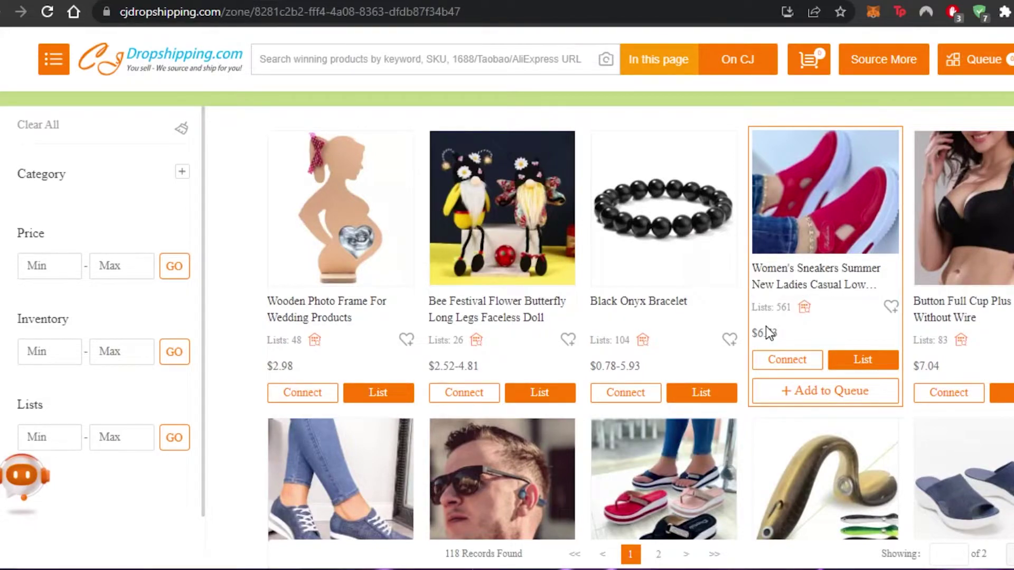
pyautogui.moveTo(803, 306)
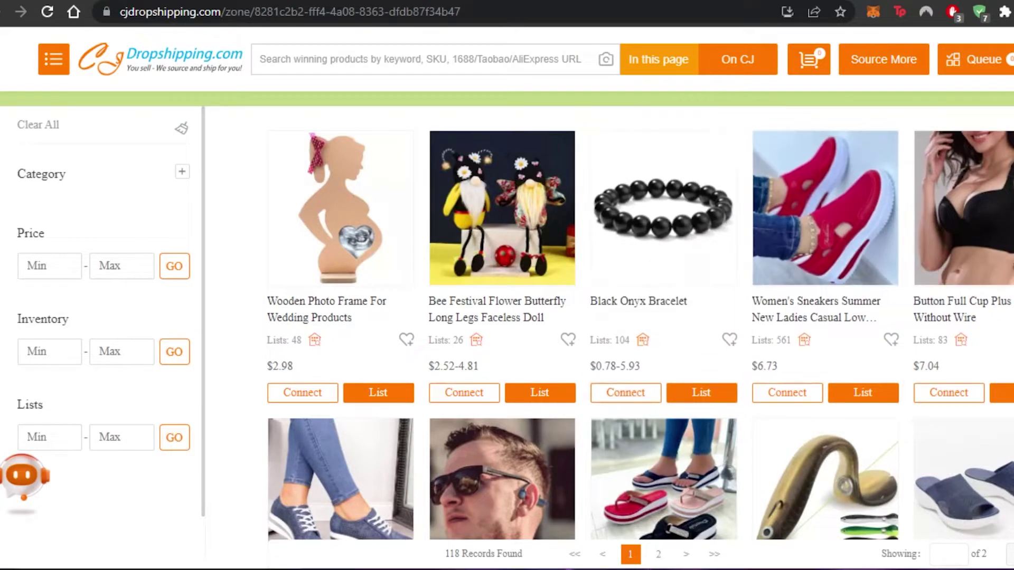
pyautogui.scroll(-10, 663, 238)
pyautogui.scroll(-1, 640, 317)
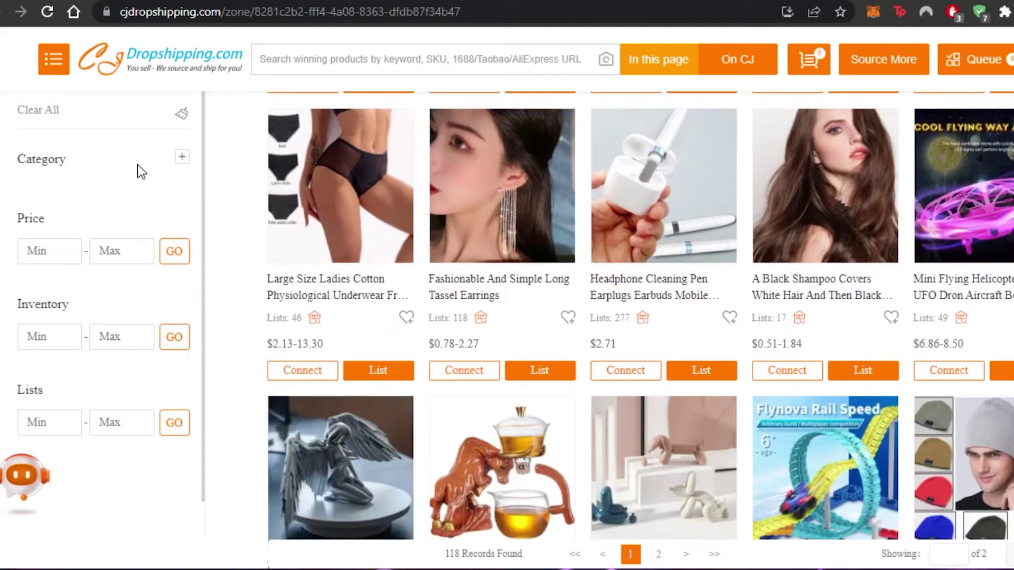
# Expand the Category filter and preview the Health, Beauty & Hair products.
pyautogui.click(181, 159)
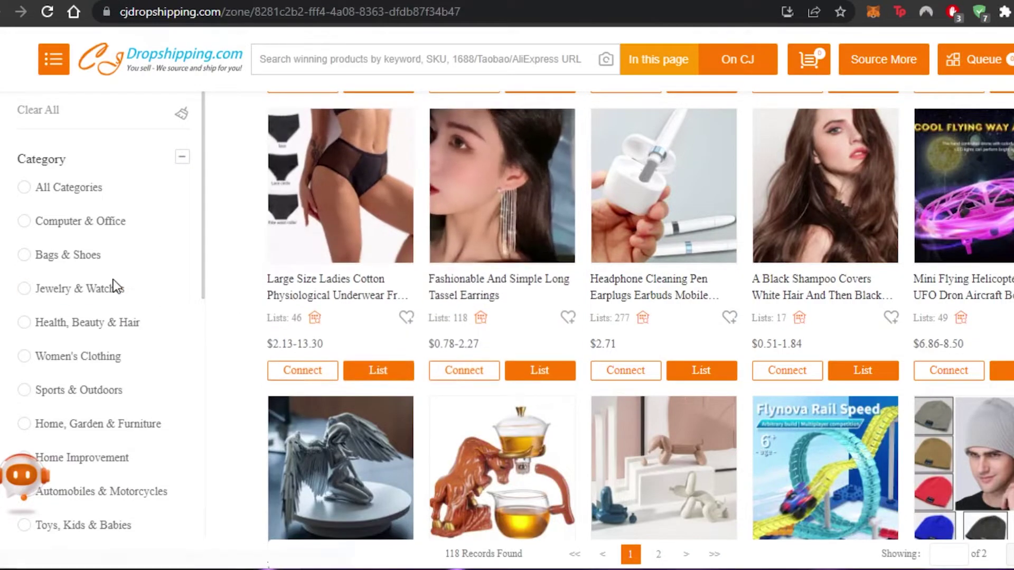
pyautogui.click(26, 323)
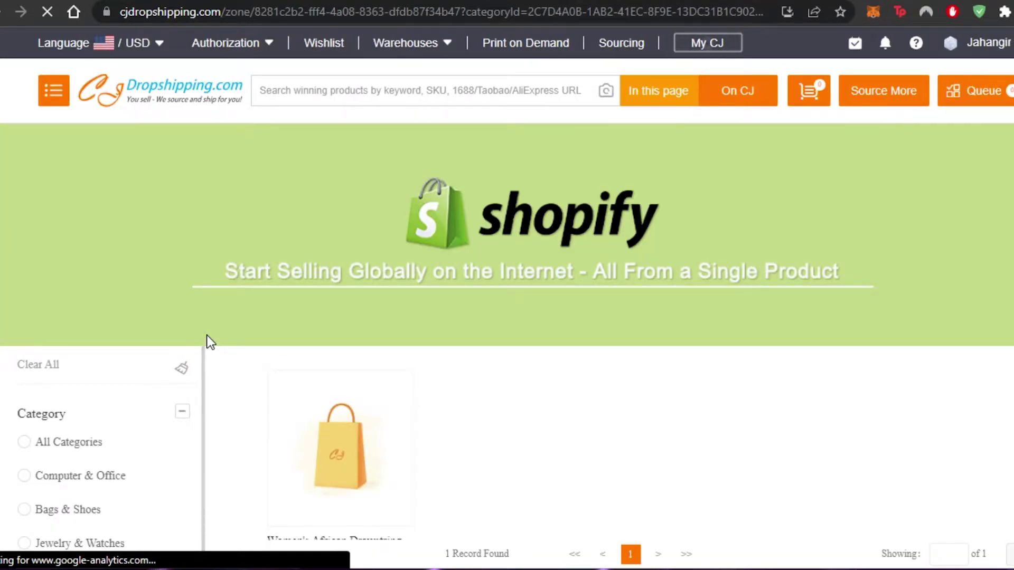
pyautogui.scroll(-5, 435, 249)
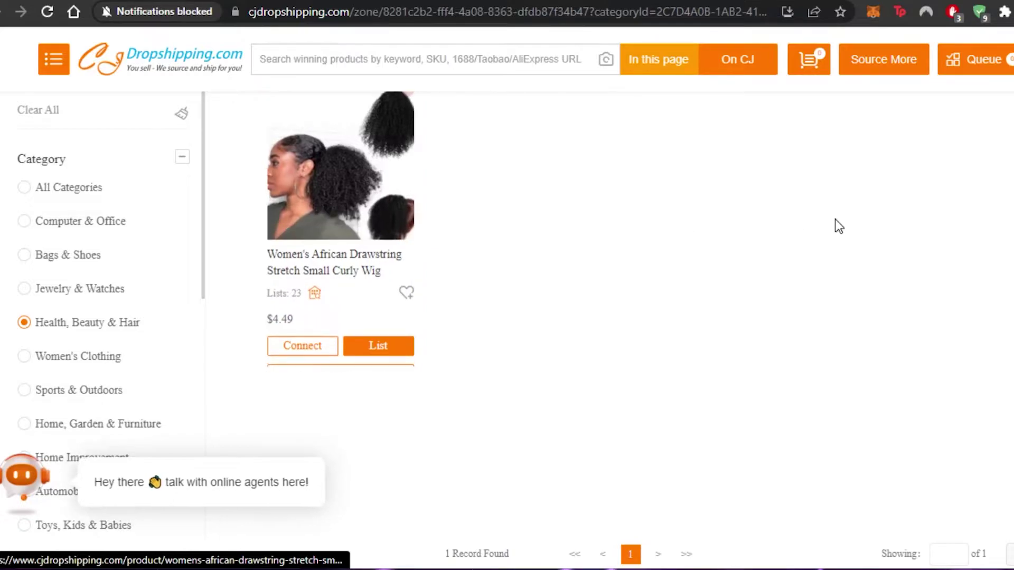
pyautogui.scroll(5, 867, 154)
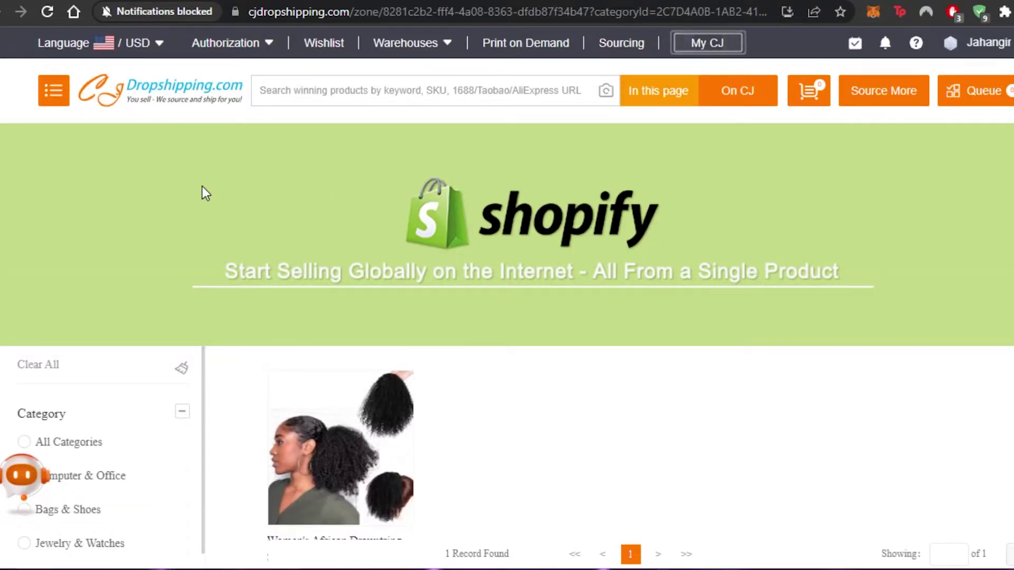
# Switch the filter back to All Categories and scroll through all 118 products.
pyautogui.click(27, 443)
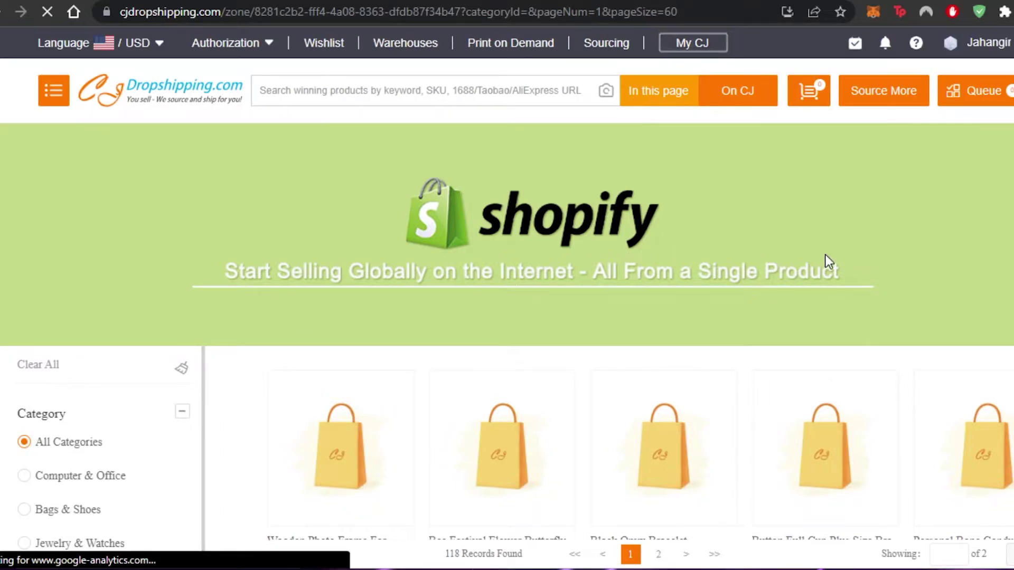
pyautogui.scroll(-20, 507, 317)
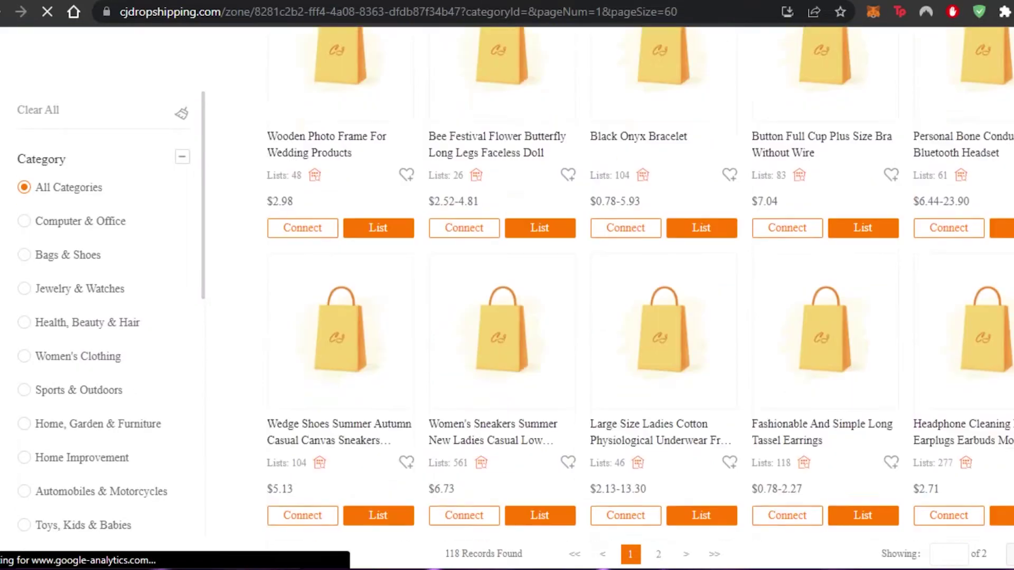
pyautogui.scroll(-5, 935, 283)
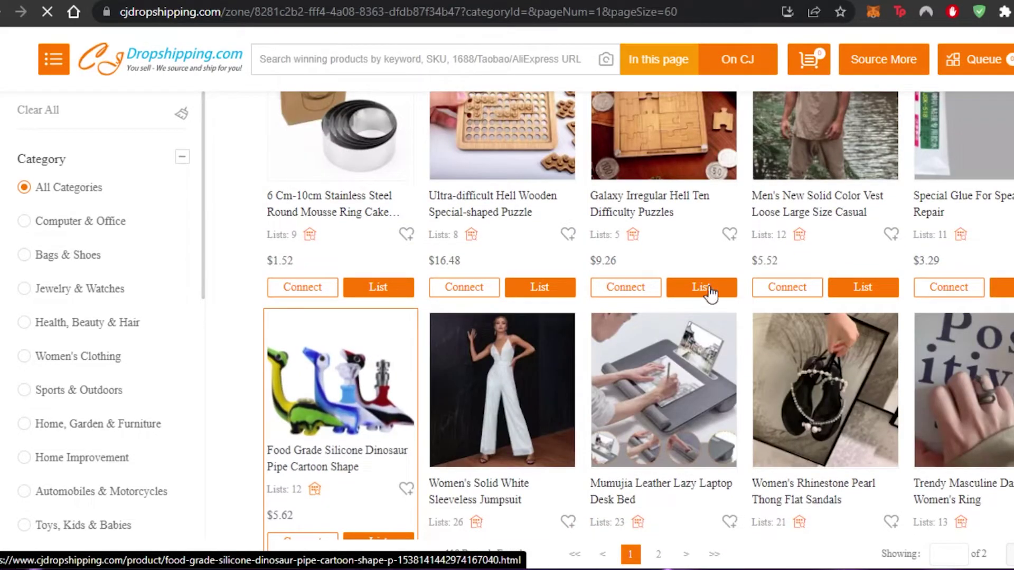
pyautogui.scroll(10, 612, 317)
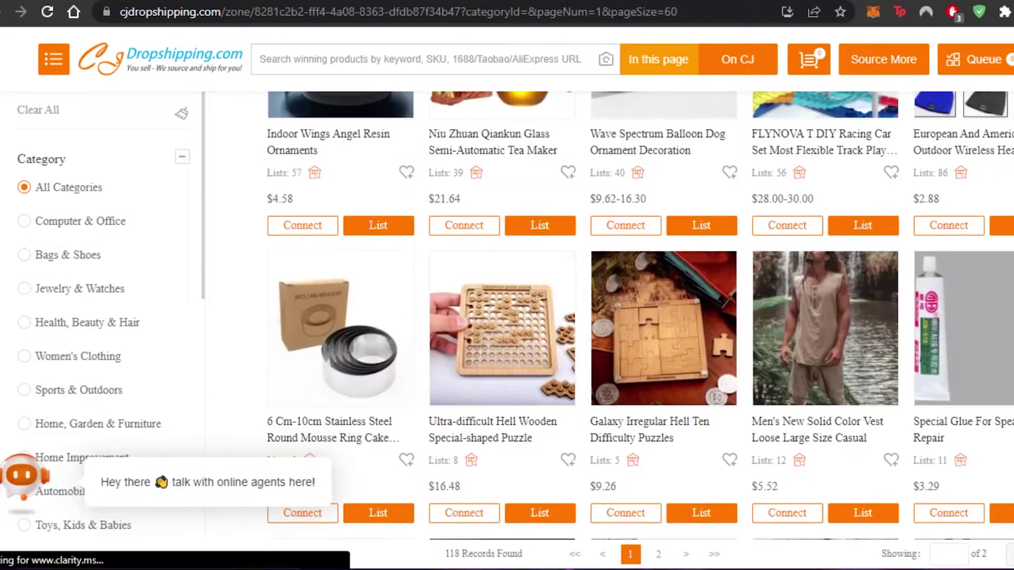
pyautogui.scroll(-10, 100, 321)
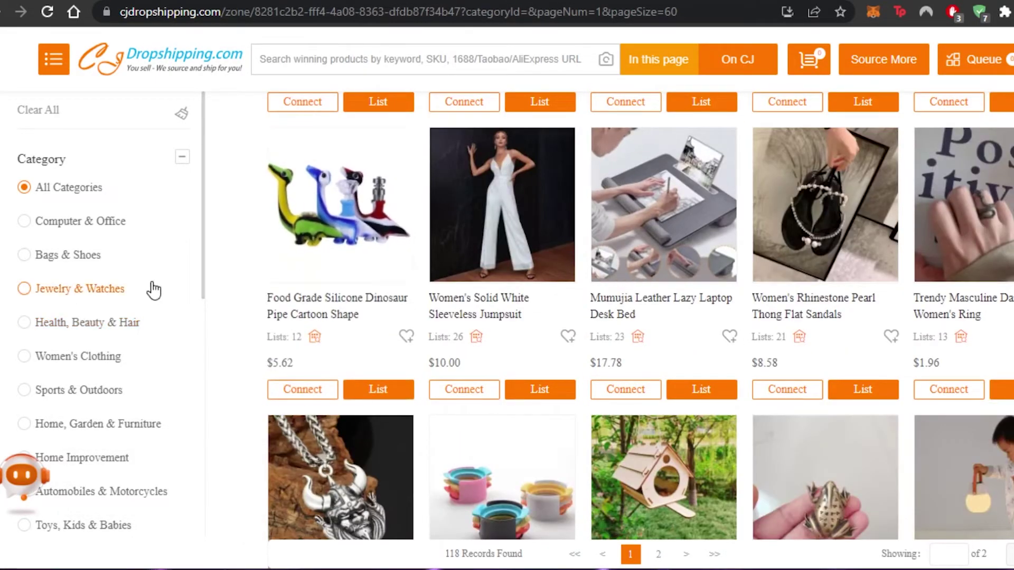
# Filter to Women's Clothing, leaving 24 products including the Women's Solid Black Sleeveless Jumpsuit.
pyautogui.click(25, 357)
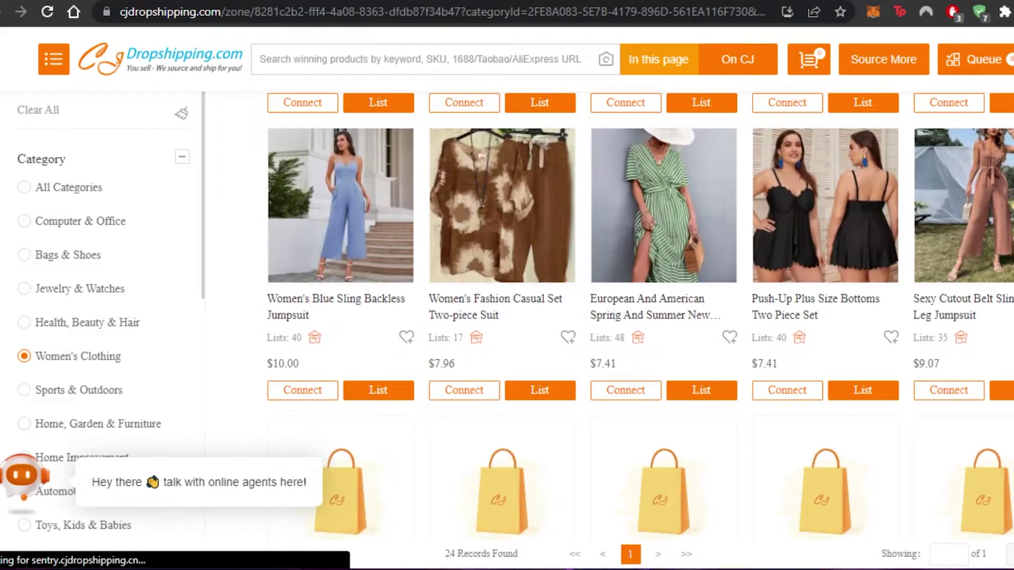
pyautogui.scroll(3, 544, 328)
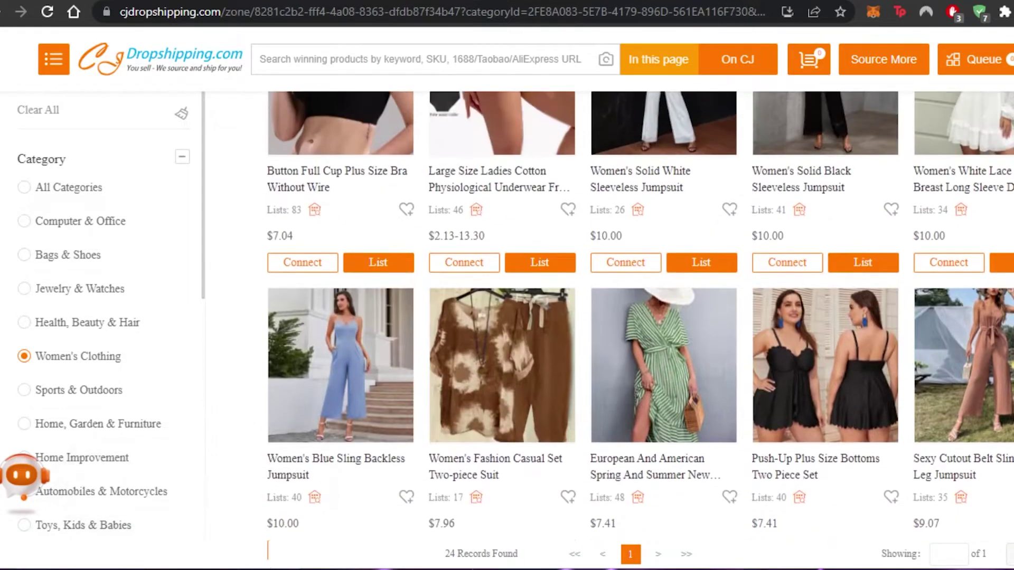
pyautogui.scroll(3, 845, 317)
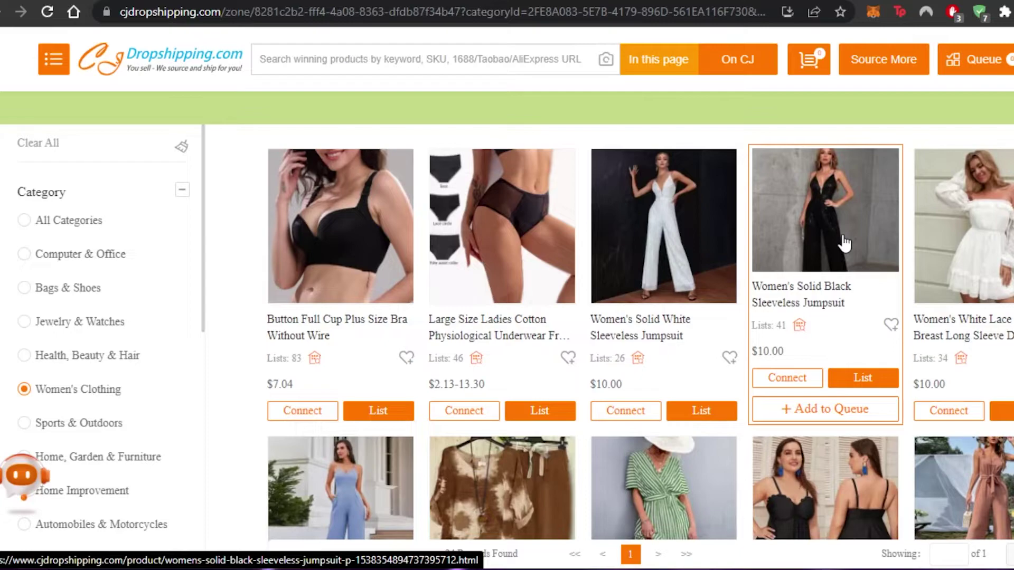
# Open the connection dialog pairing the store's $16.34 t-shirt with CJ jumpsuit CJLT1505665-Black-S.
pyautogui.click(799, 379)
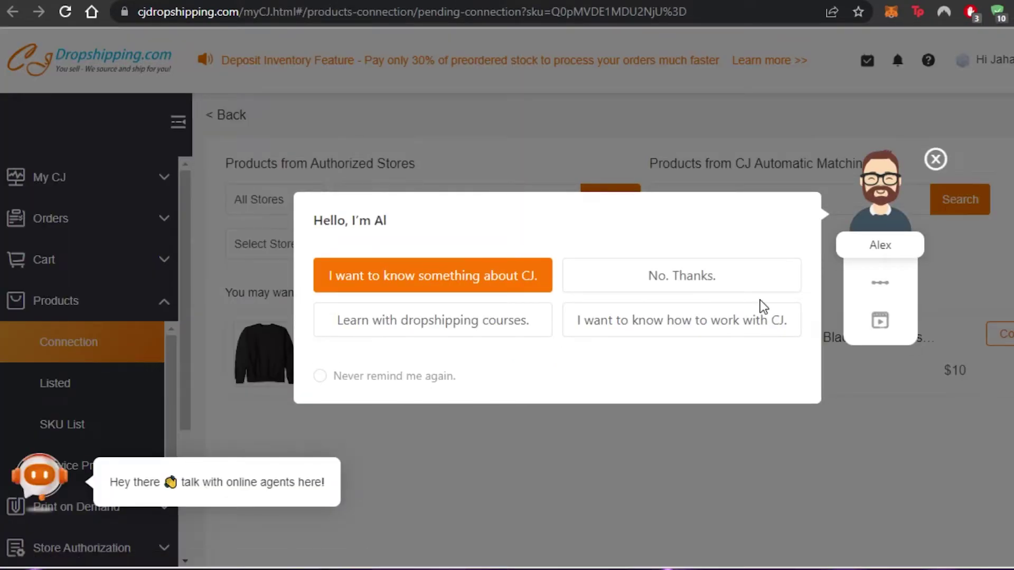
pyautogui.click(937, 158)
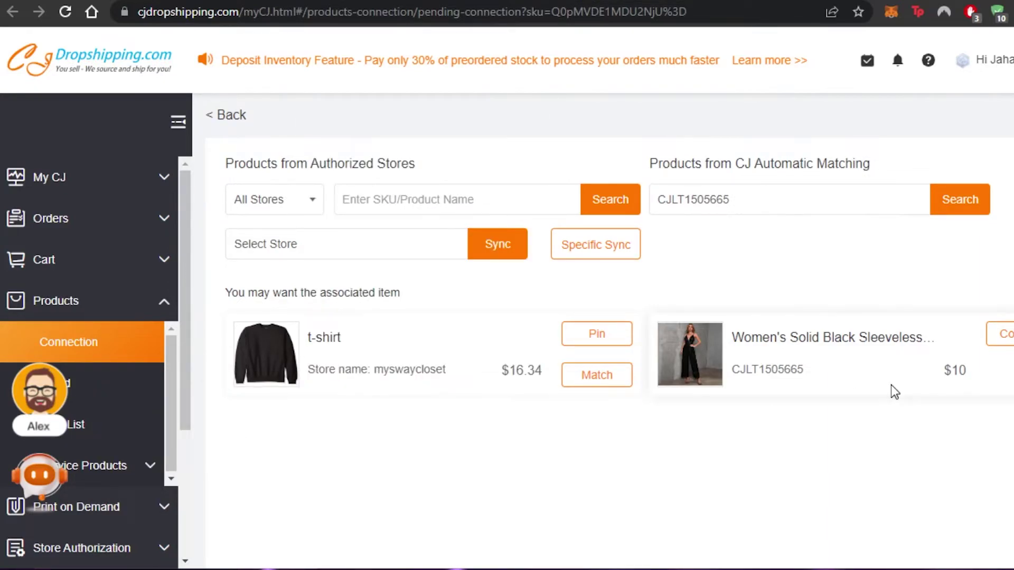
pyautogui.click(1000, 342)
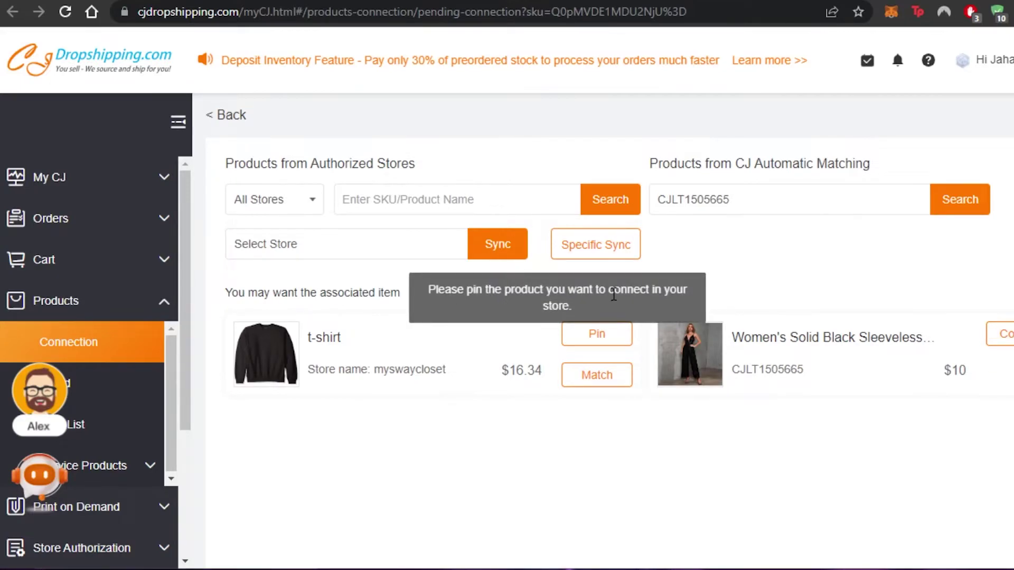
pyautogui.click(1000, 334)
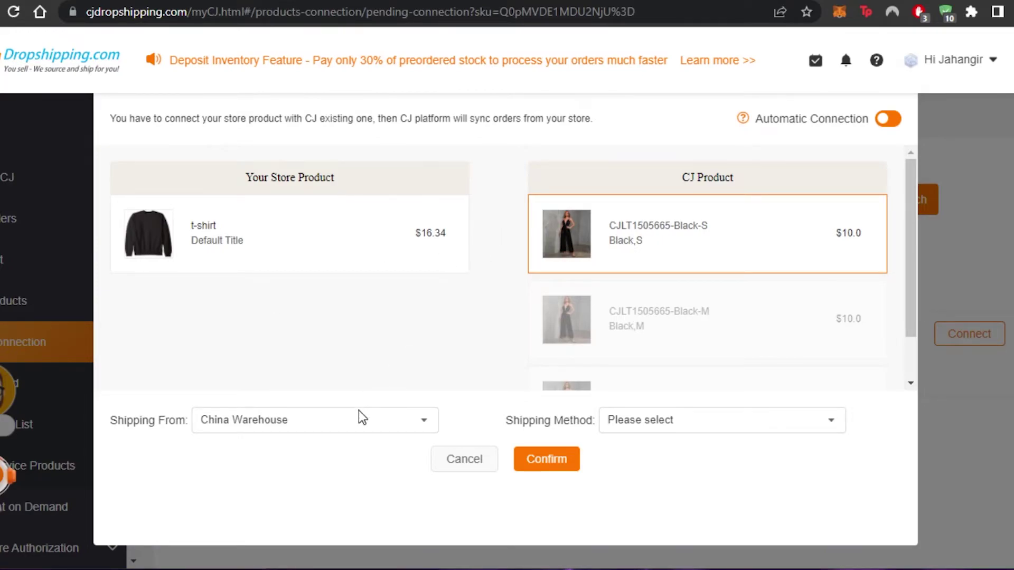
pyautogui.click(331, 418)
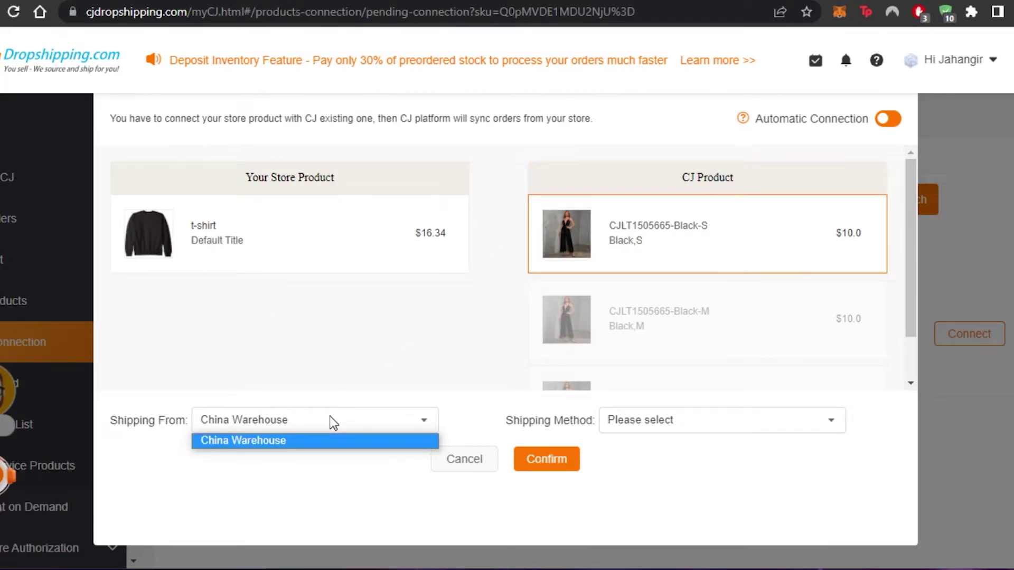
pyautogui.click(313, 439)
pyautogui.click(647, 421)
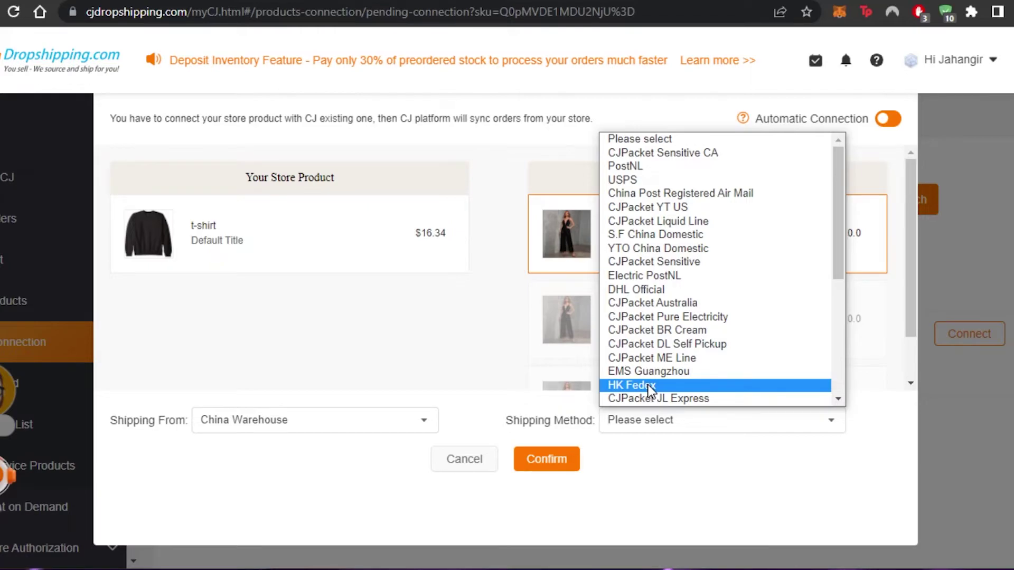
pyautogui.click(751, 468)
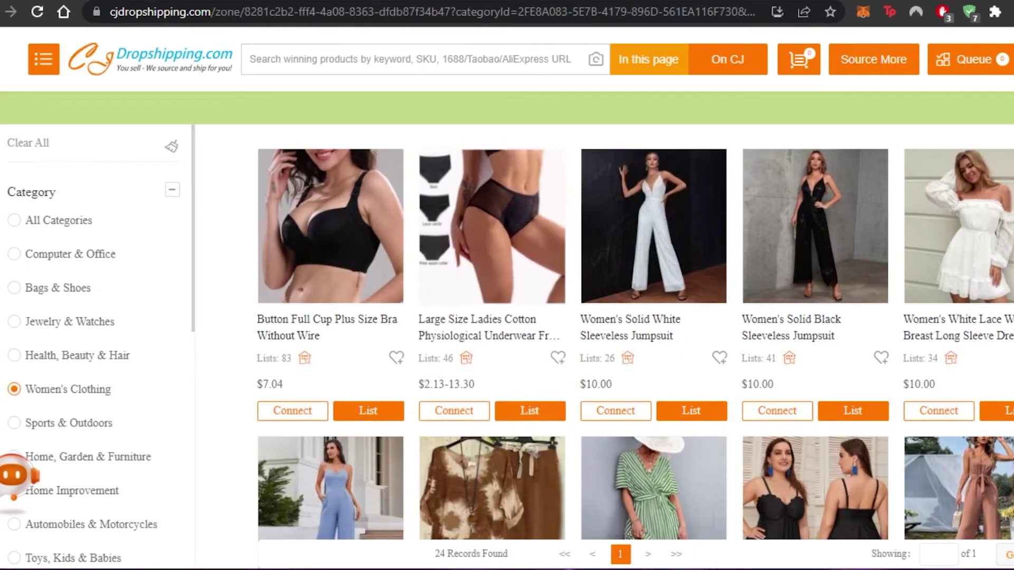
# Scroll down the 24-product Women's Clothing grid past the Women's Black Sling Backless Jumpsuit.
pyautogui.scroll(-10, 634, 317)
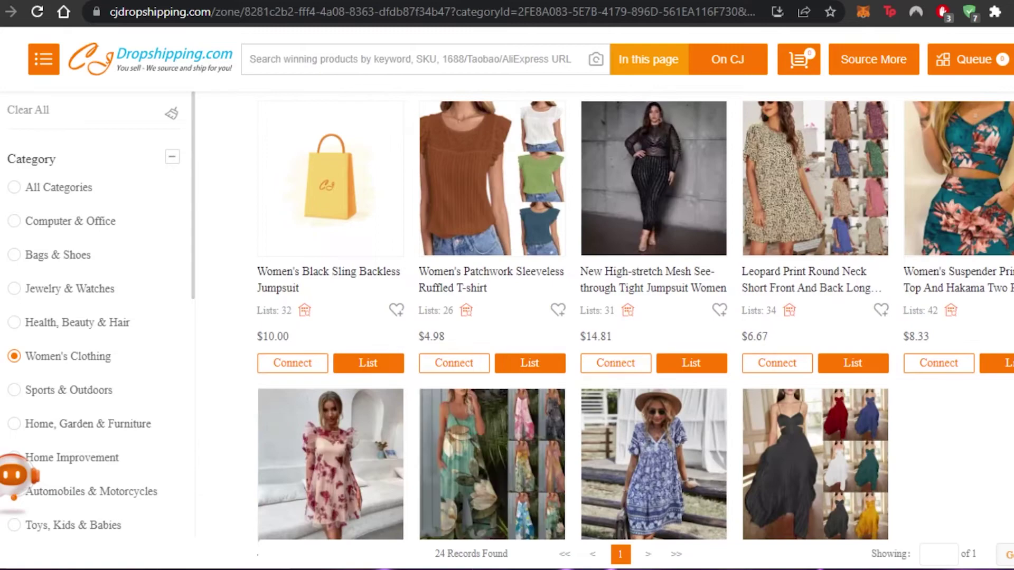